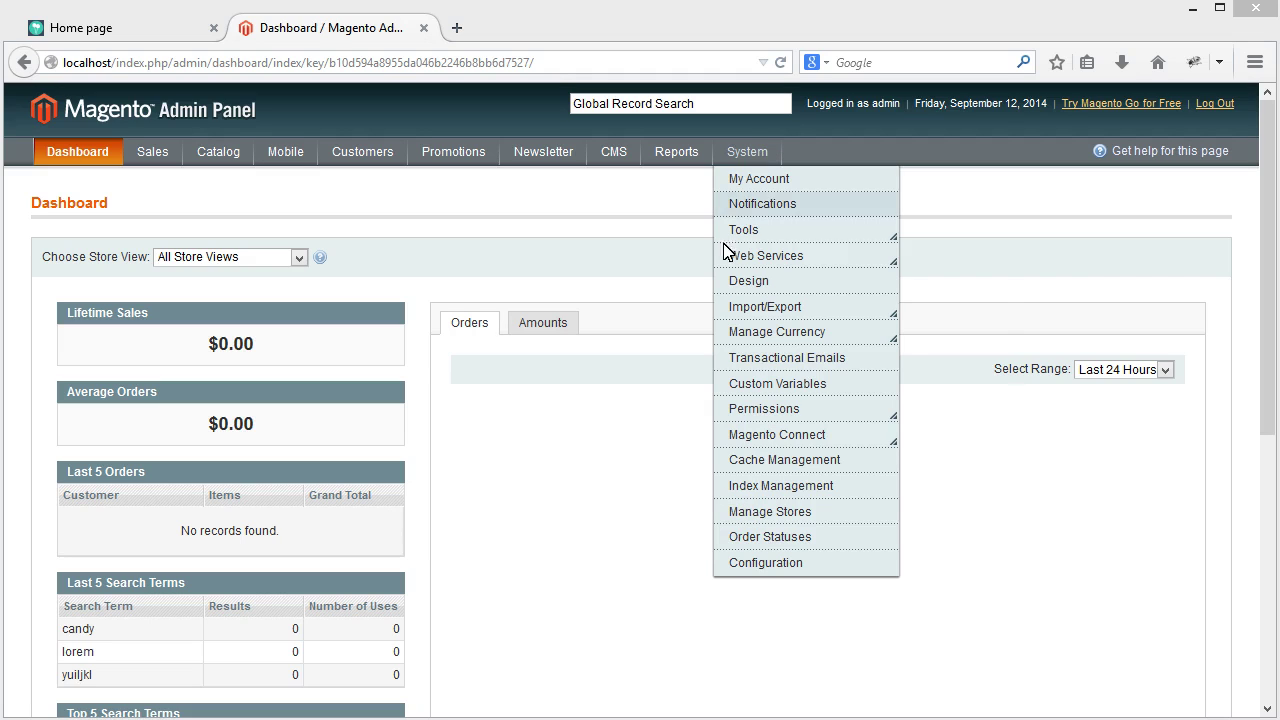
Open Index Management to review each index's mode and last update time
left_click(750, 496)
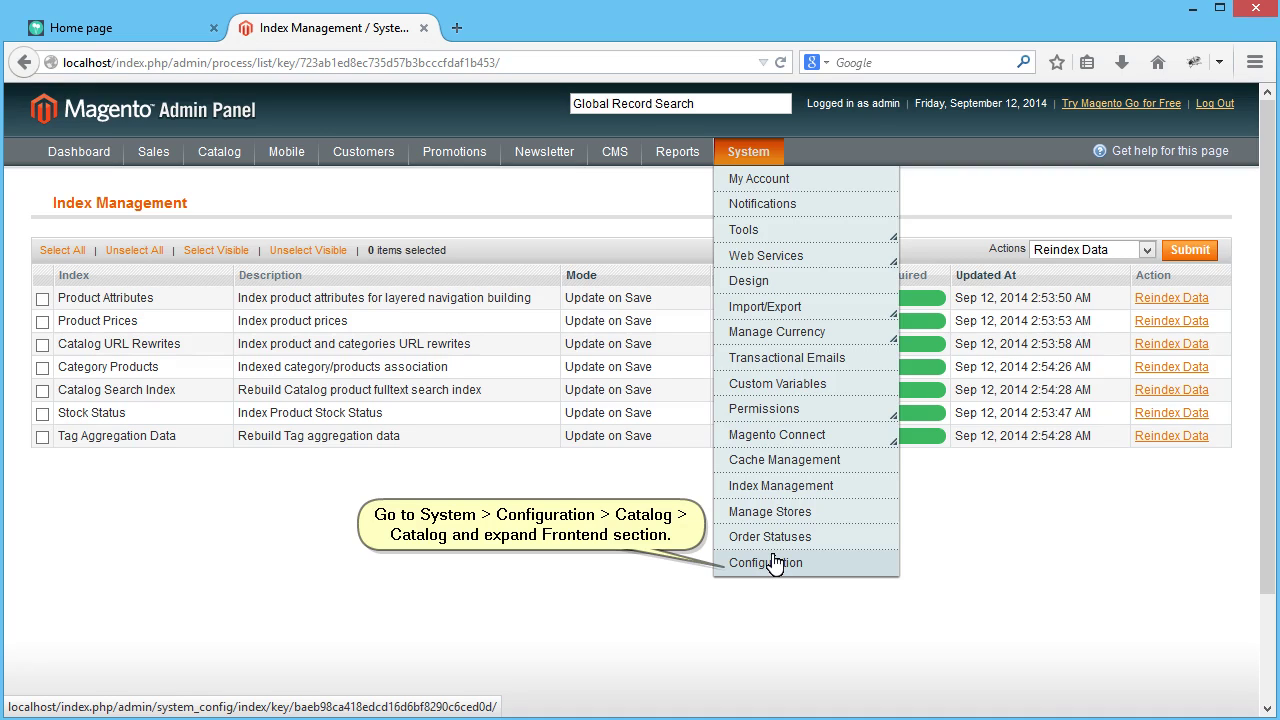
Go to System > Configuration and open the Catalog section's Frontend settings
left_click(773, 563)
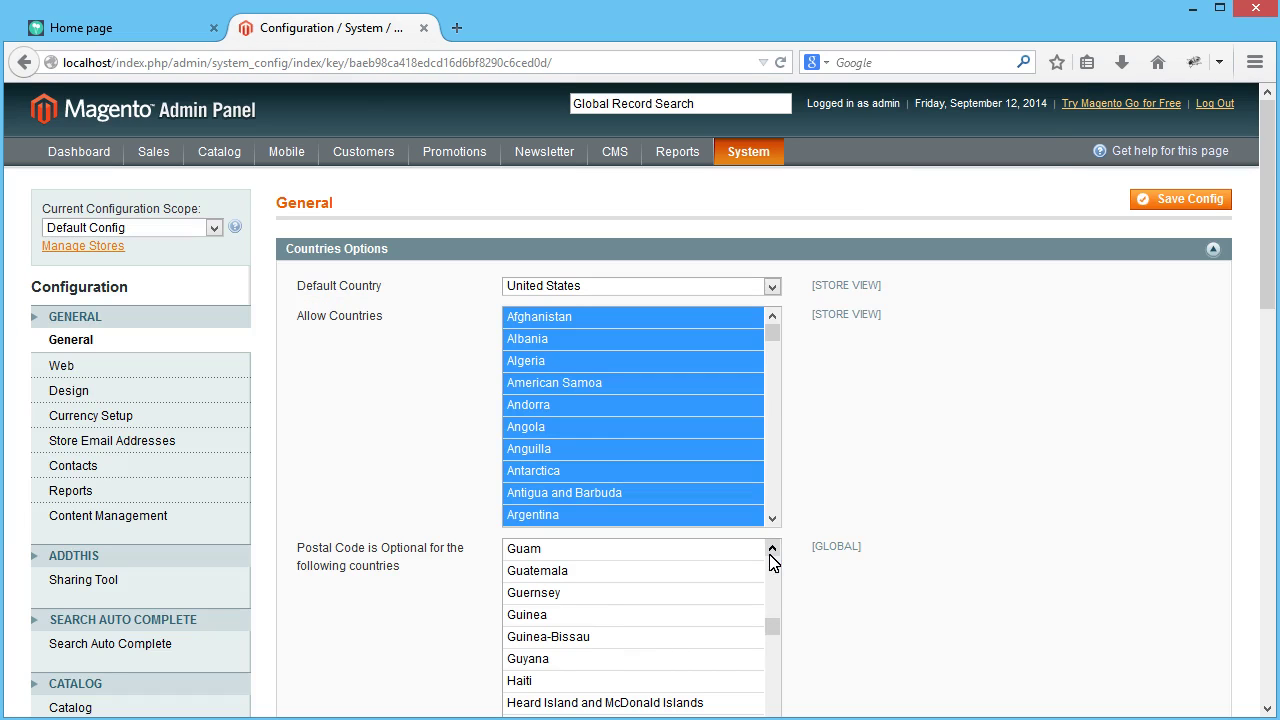
scroll(585, 512, "down", 1)
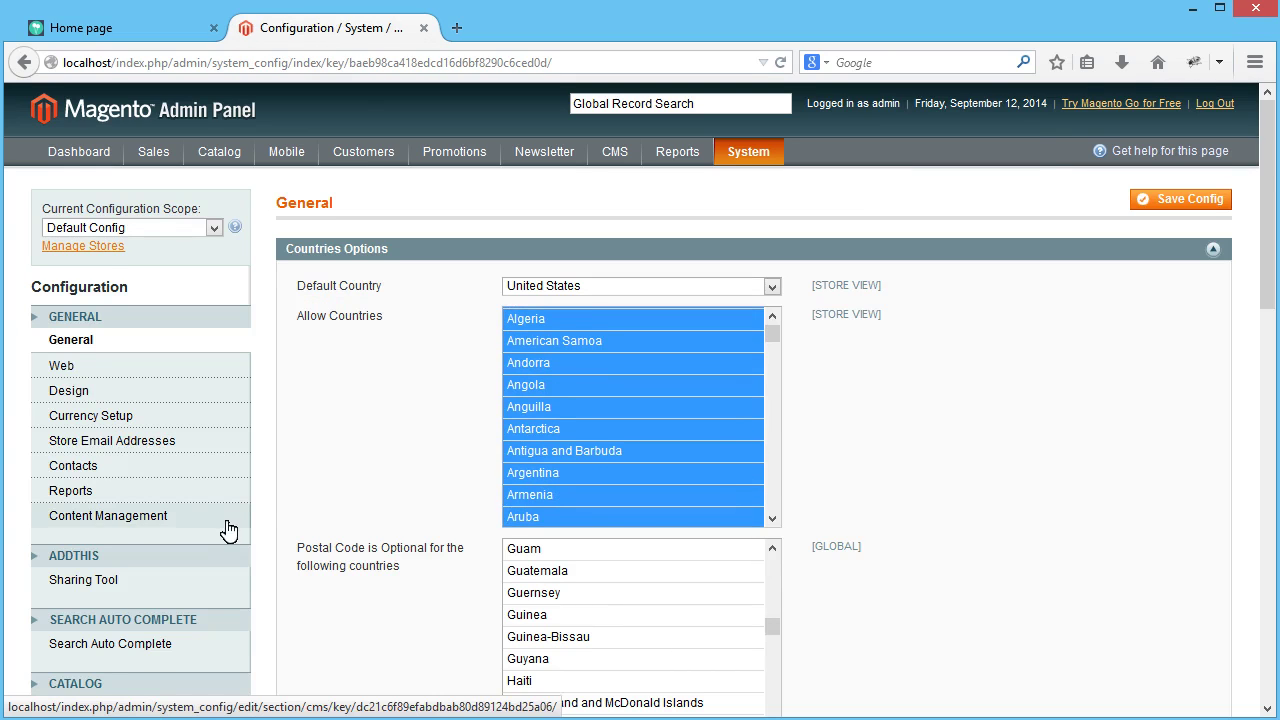
scroll(229, 535, "down", 1)
left_click(84, 594)
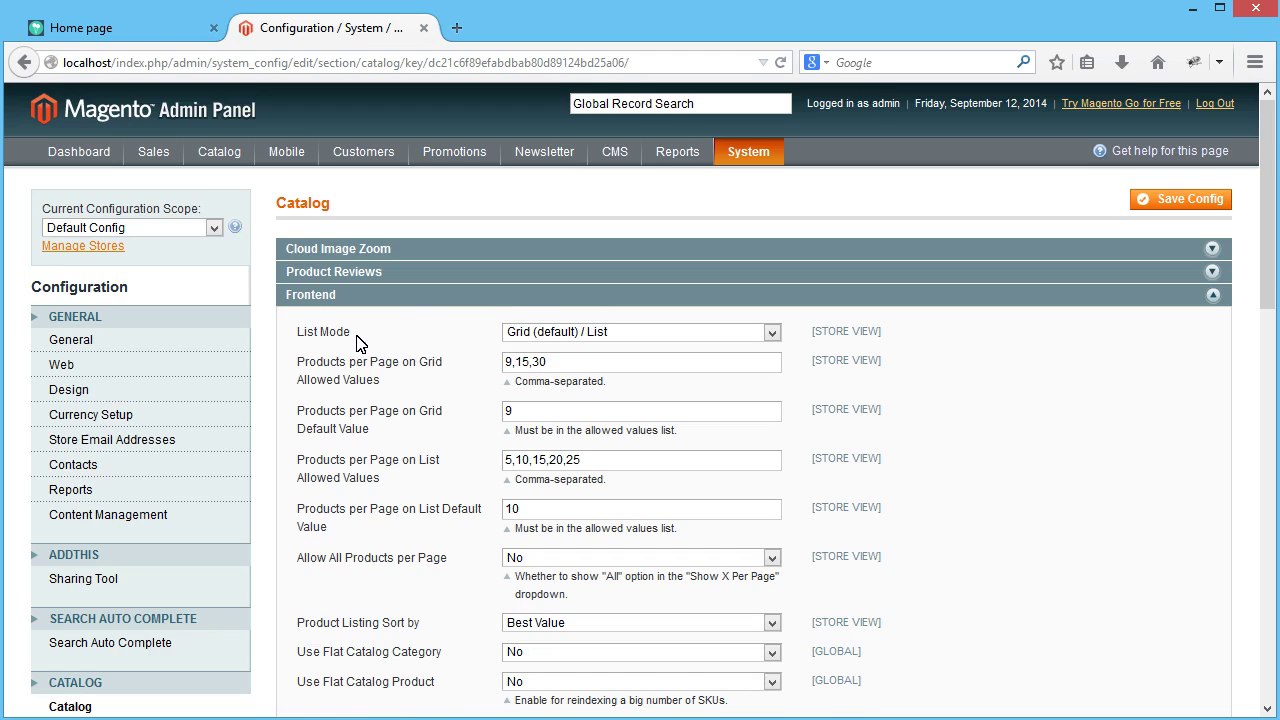
Set Use Flat Catalog Category and Use Flat Catalog Product to Yes
scroll(363, 348, "down", 2)
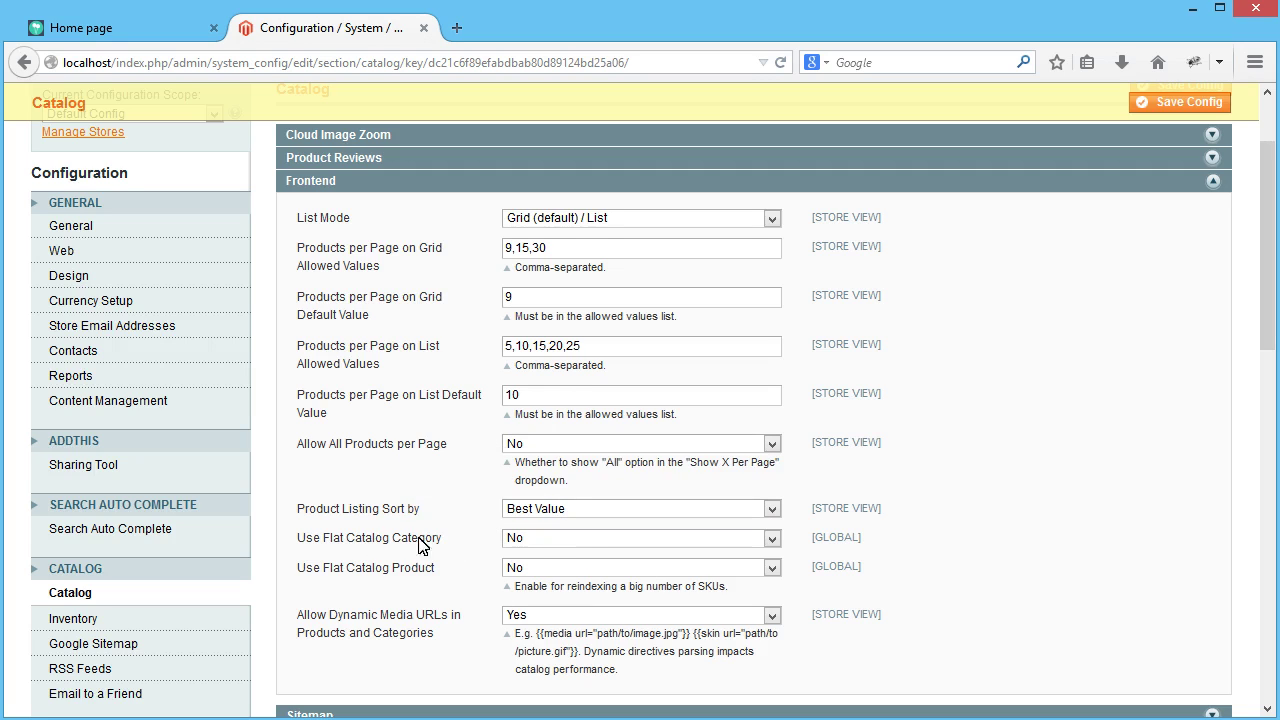
left_click(545, 540)
left_click(540, 564)
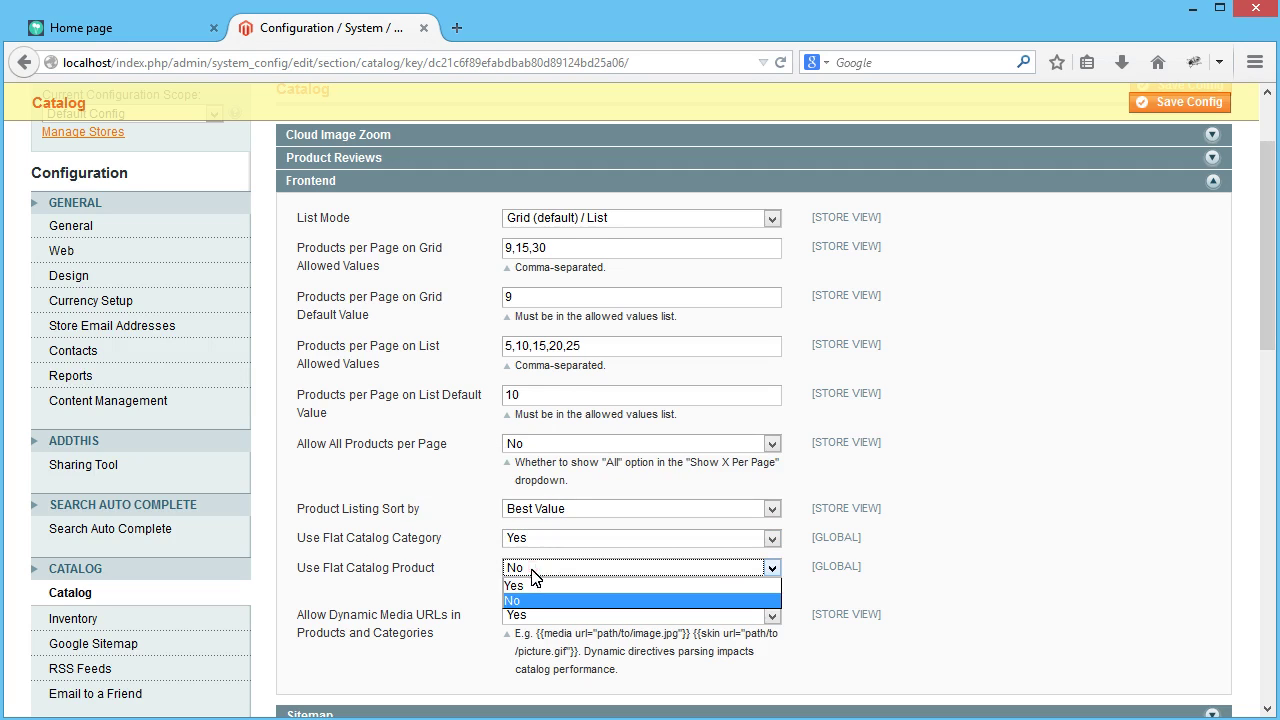
left_click(506, 592)
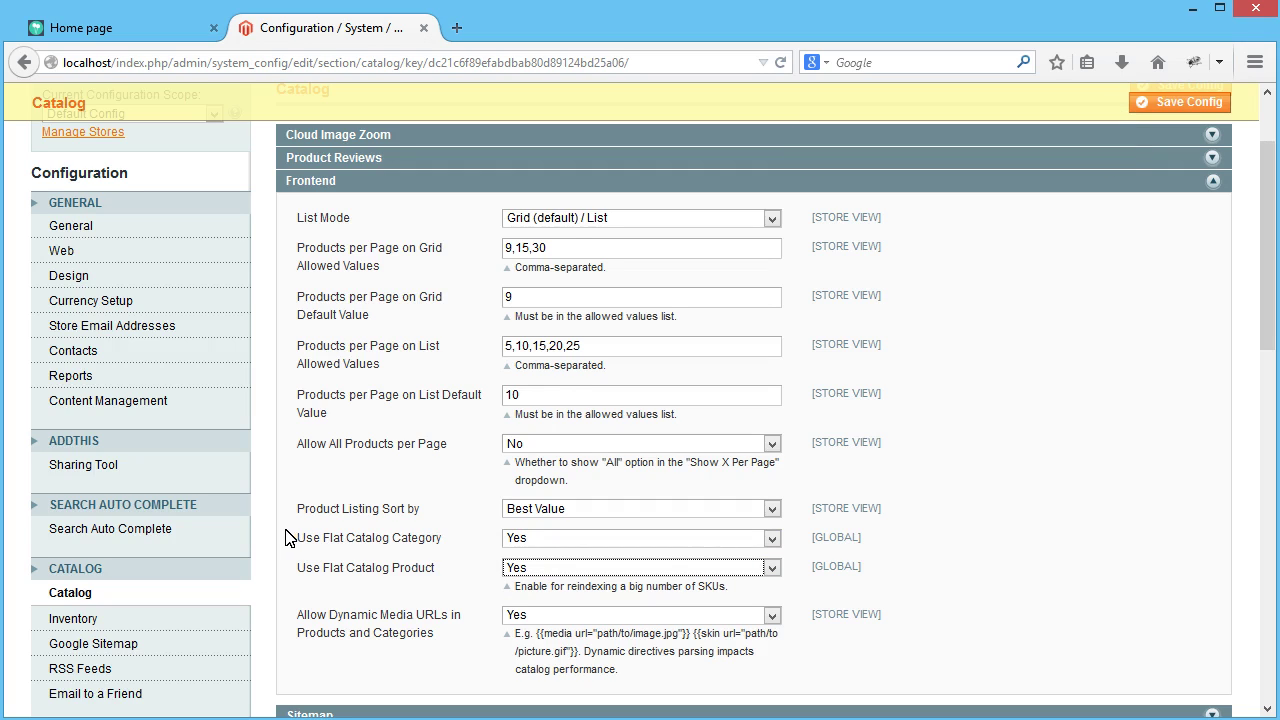
scroll(396, 217, "up", 2)
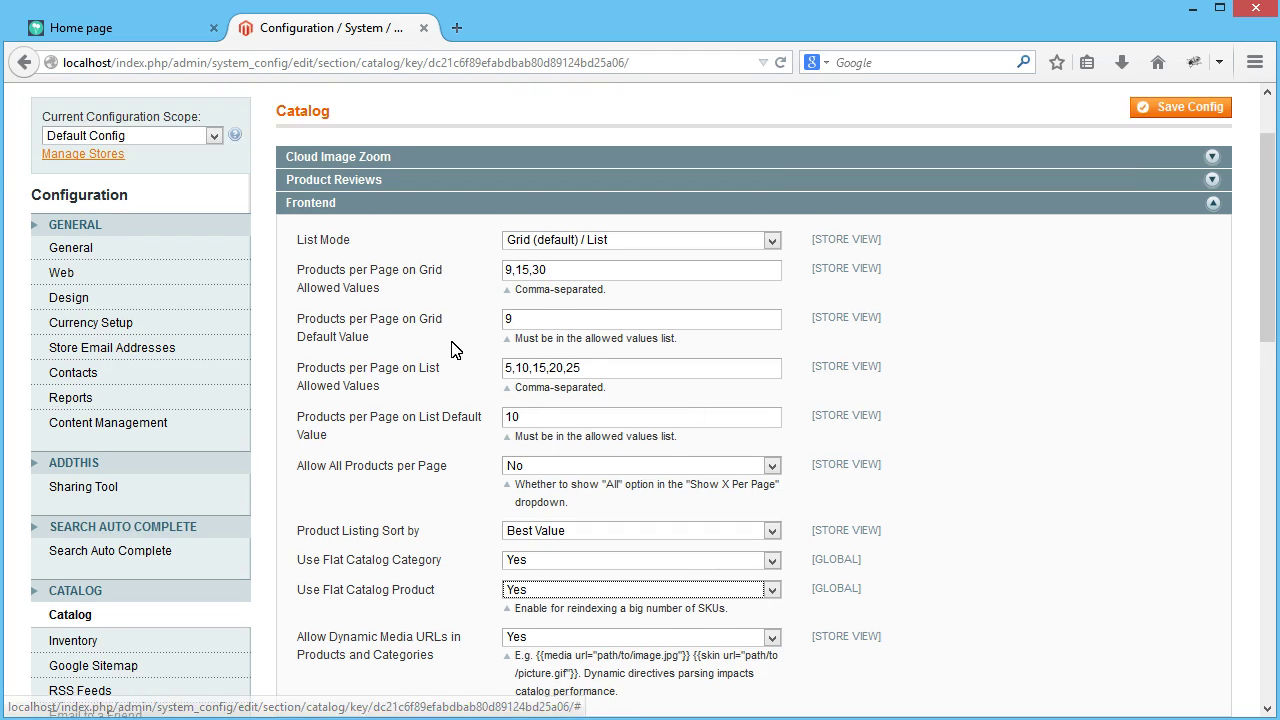
Save Config to store the flat catalog settings
left_click(1167, 212)
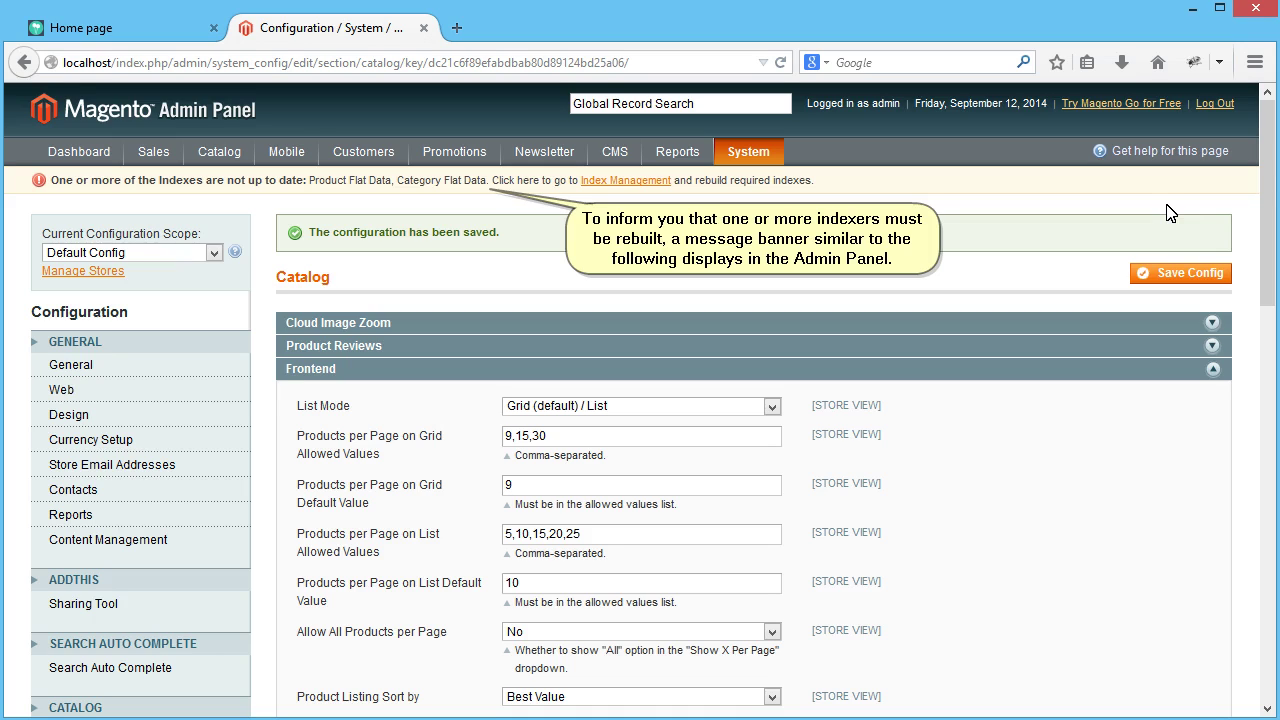
From the warning banner's Index Management link, reindex Product Flat Data
left_click(597, 184)
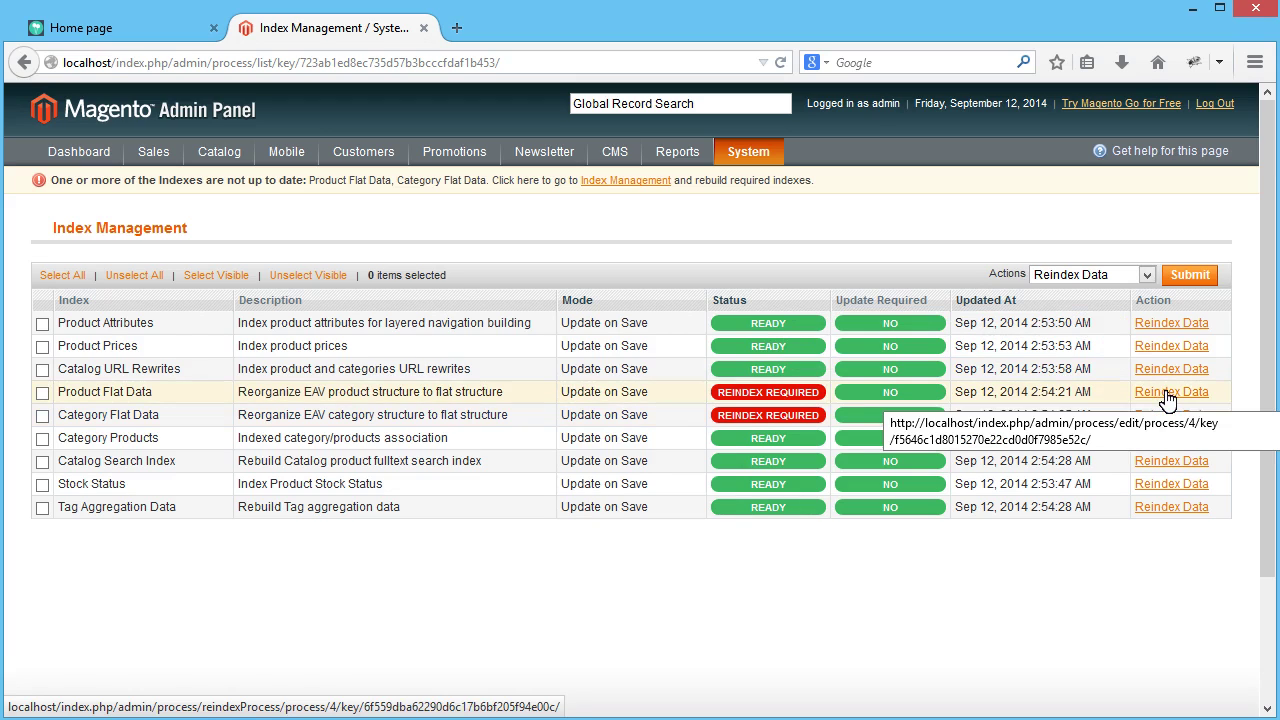
left_click(1167, 398)
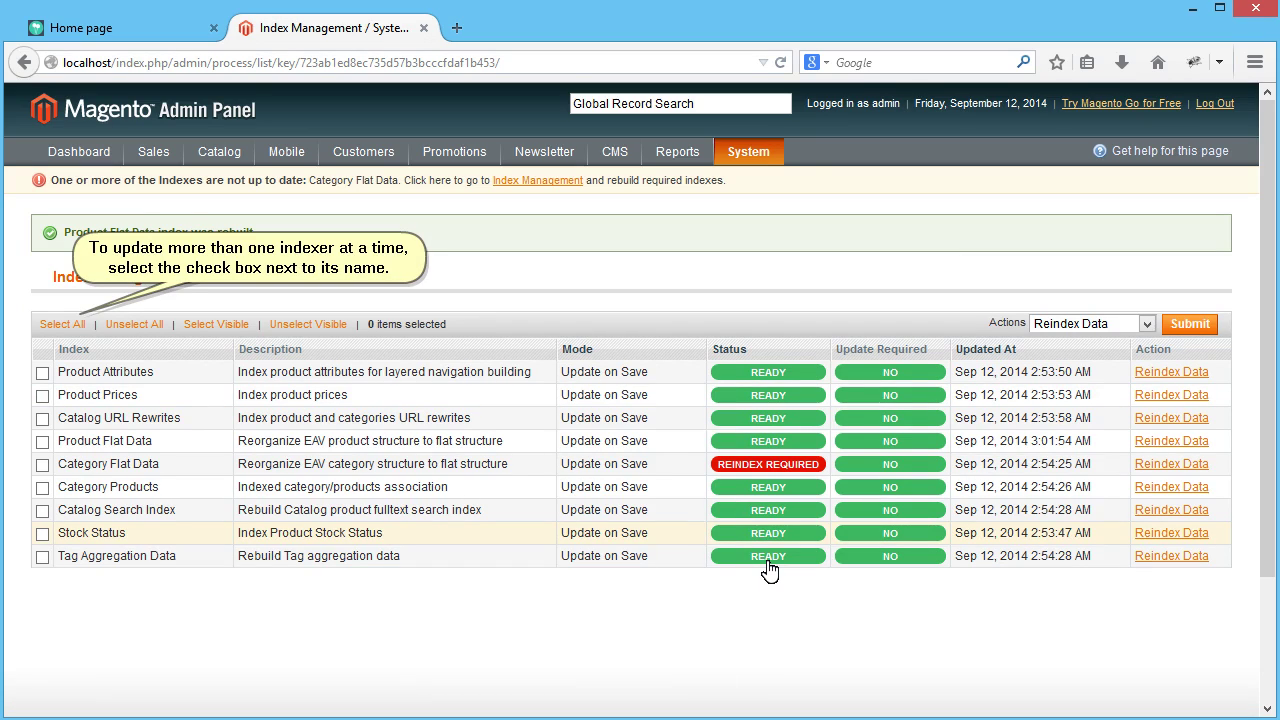
Select all nine indexes and submit the Reindex Data bulk action
left_click(50, 330)
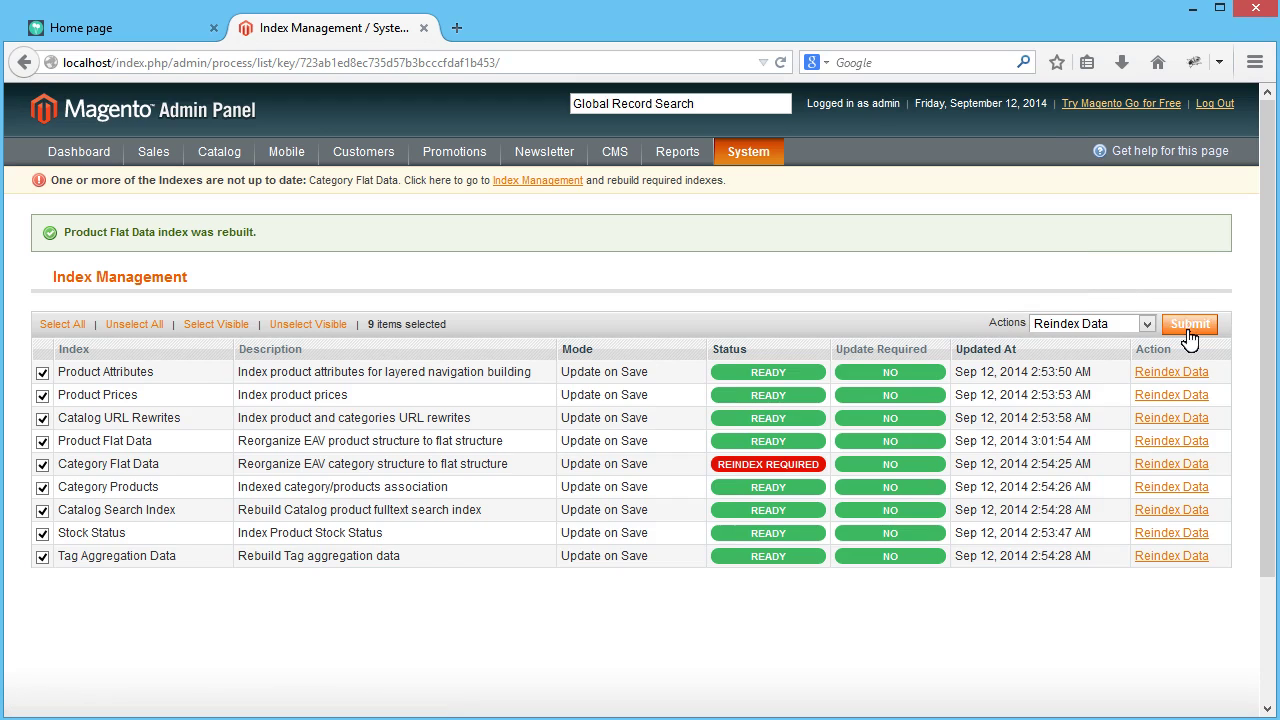
left_click(1093, 328)
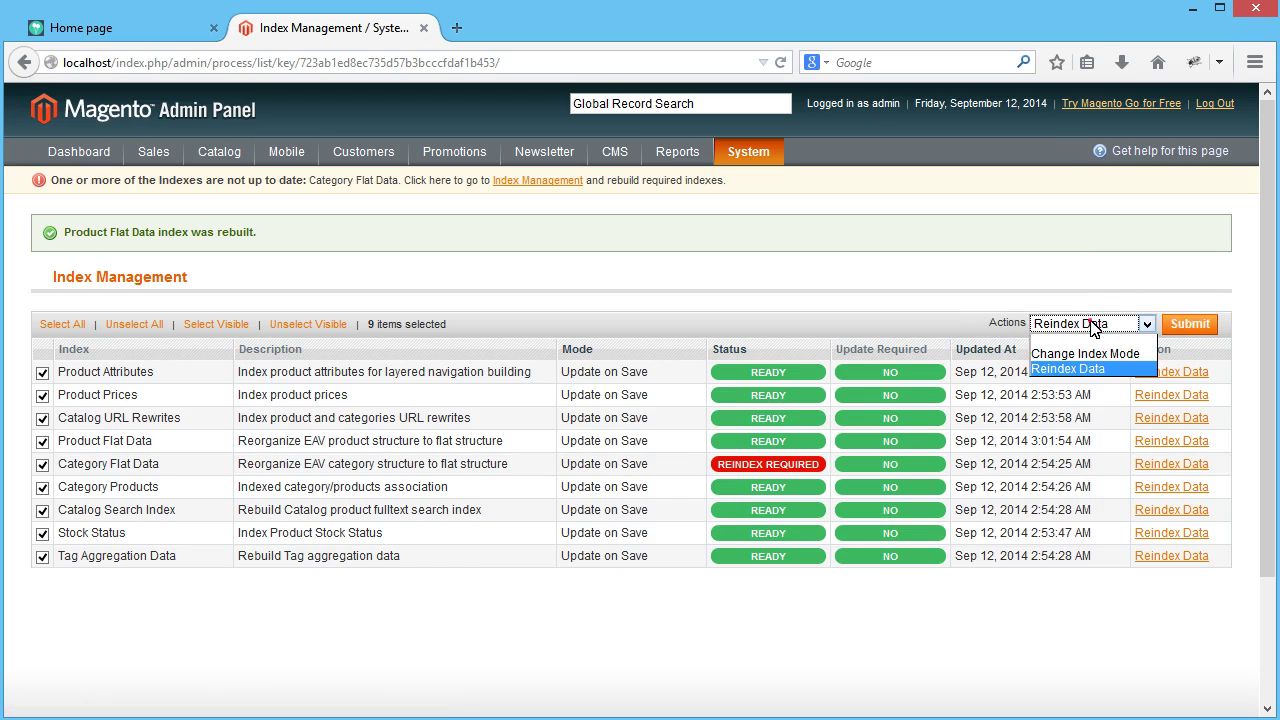
left_click(1074, 368)
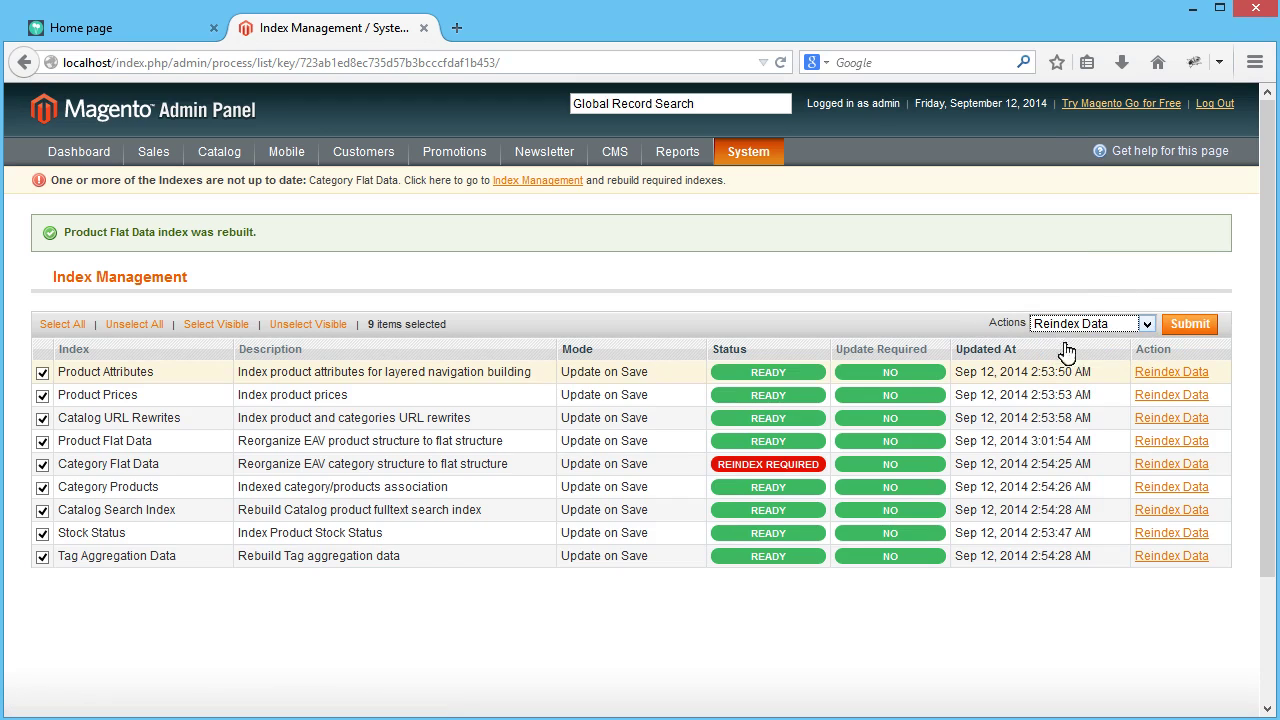
left_click(1187, 333)
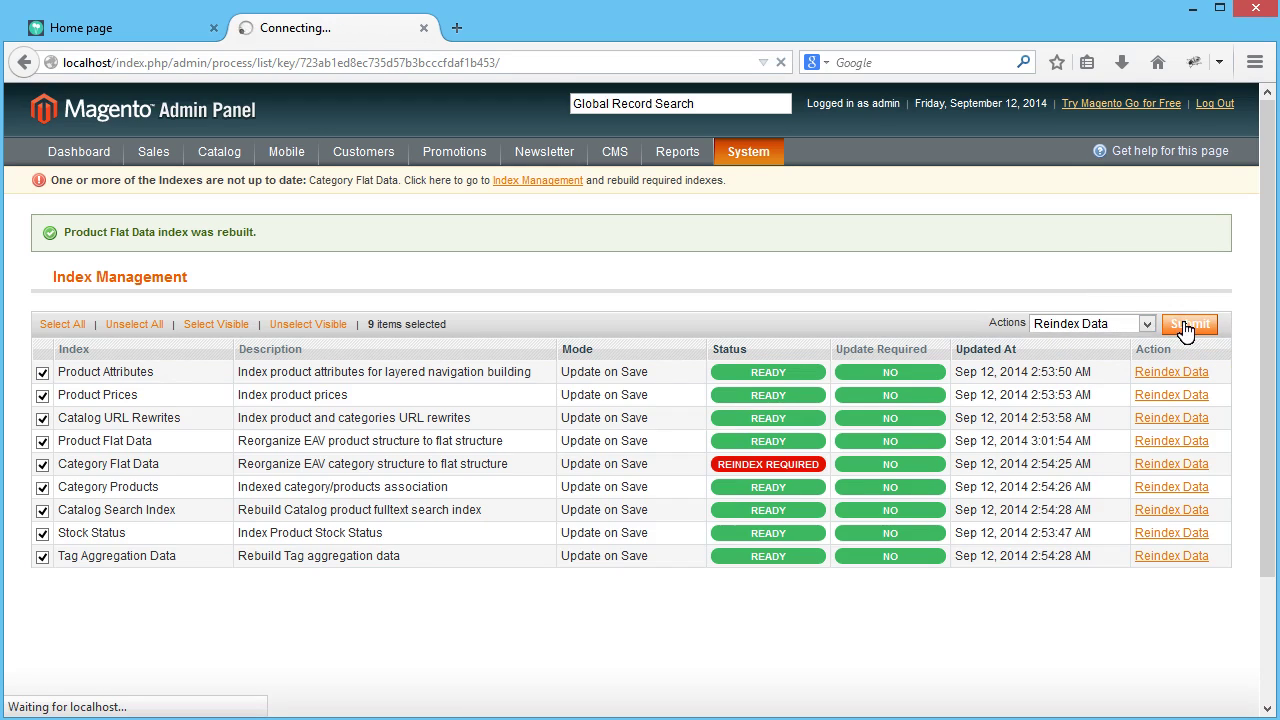